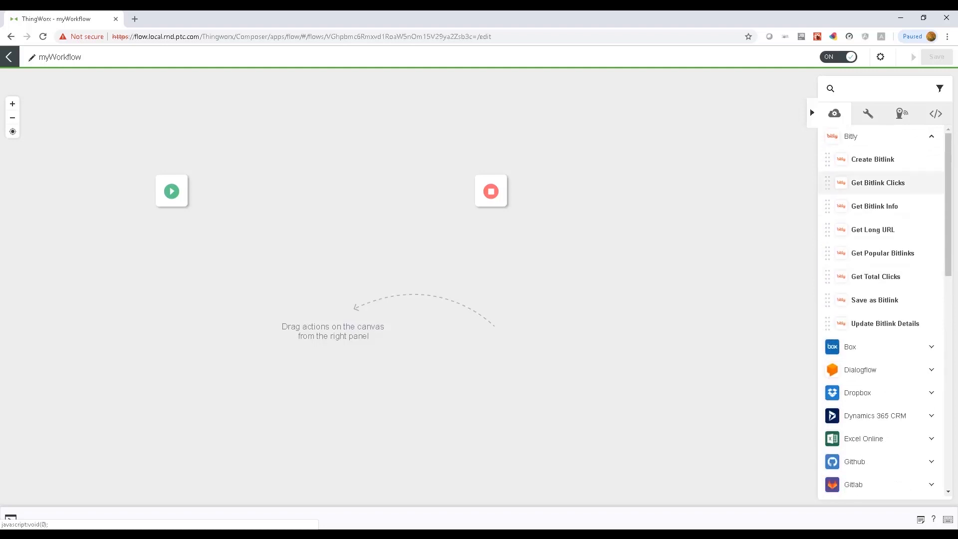
Step: Place the JIRA Create Comment action between start and stop and open its settings
text(jira)
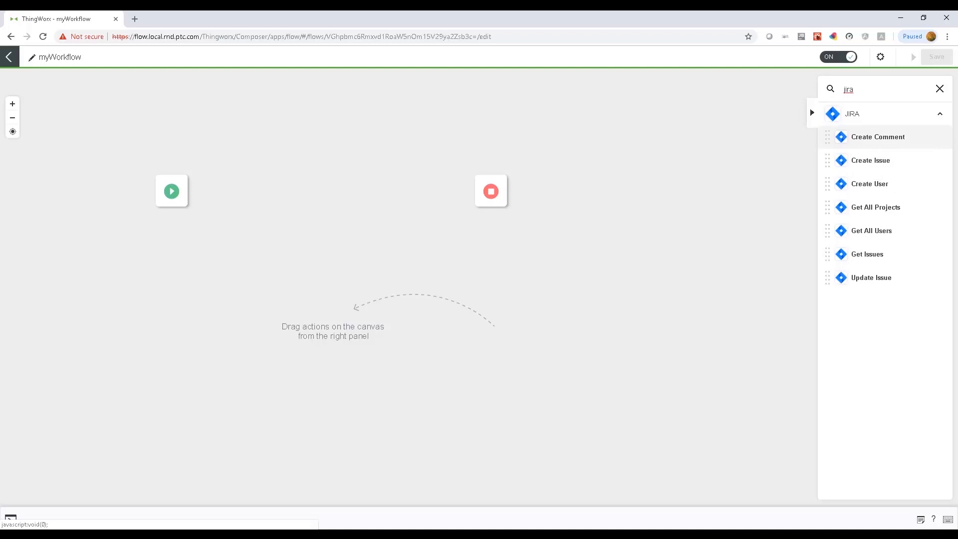
drag(878, 137, 293, 190)
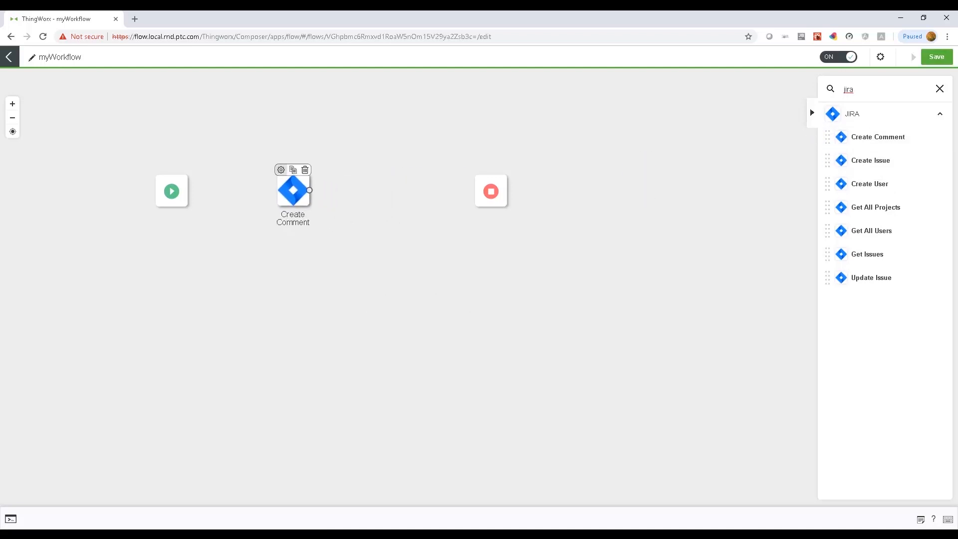
click(281, 170)
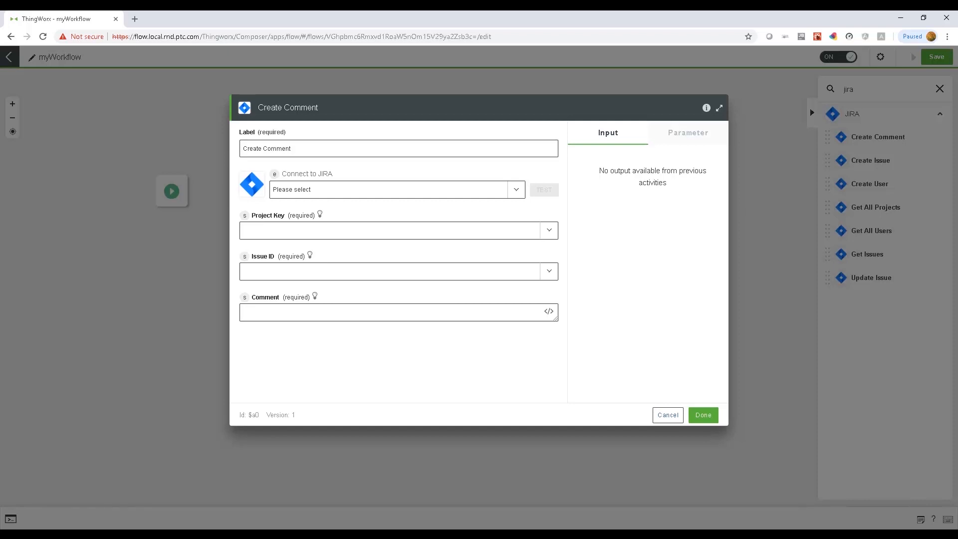
Step: Begin a new JIRA connection and change its label to JIRA3sda
click(516, 190)
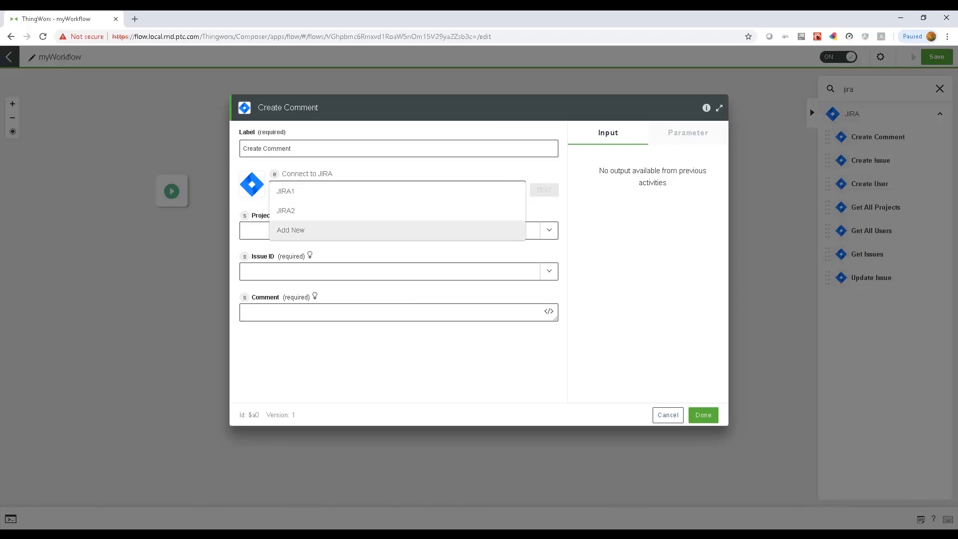
click(299, 231)
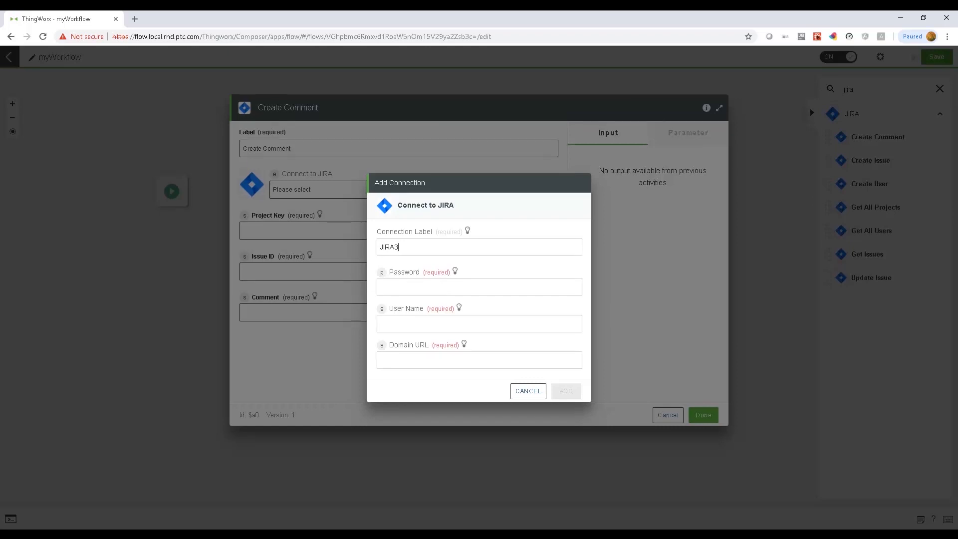
click(399, 247)
text(sda)
click(422, 285)
text(*********)
key(Tab)
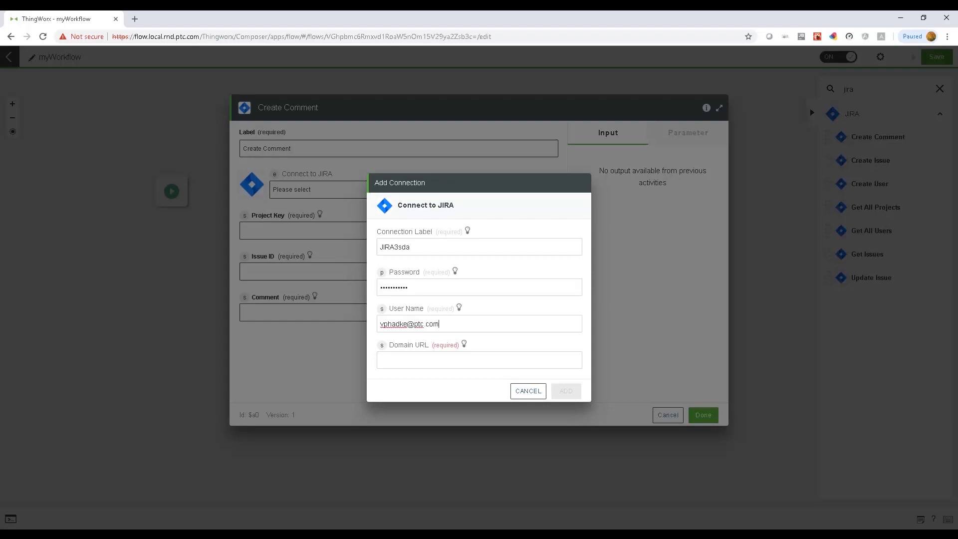
key(Tab)
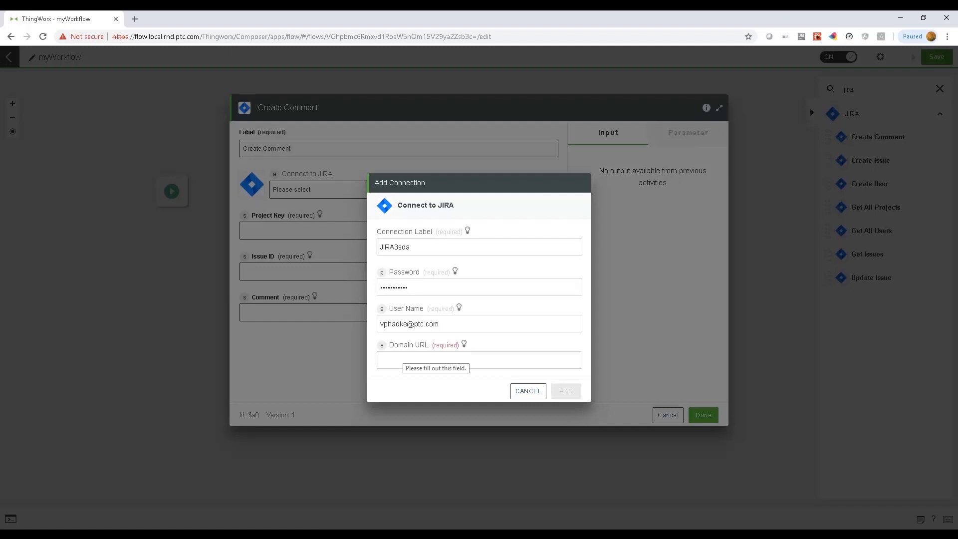
text(http)
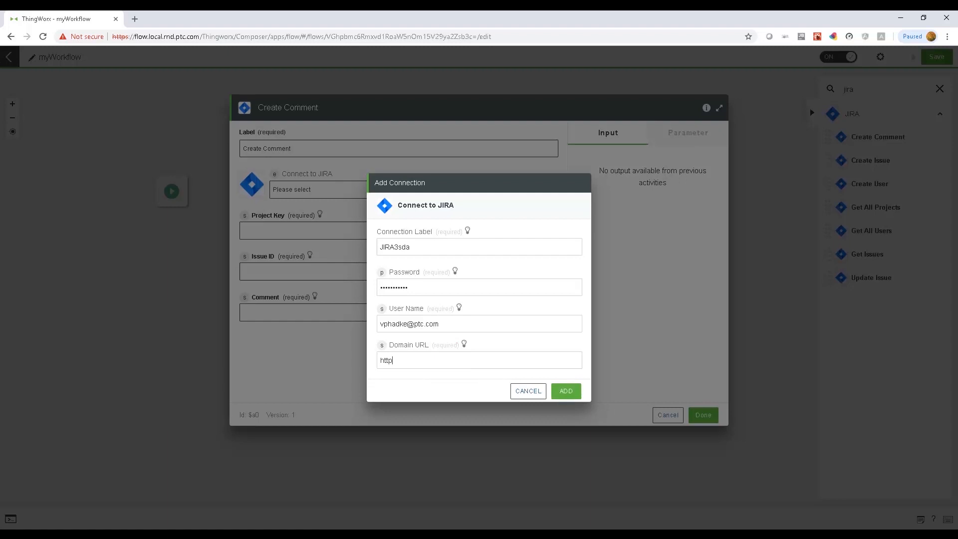
text(s://thingworx )
text(jira.com)
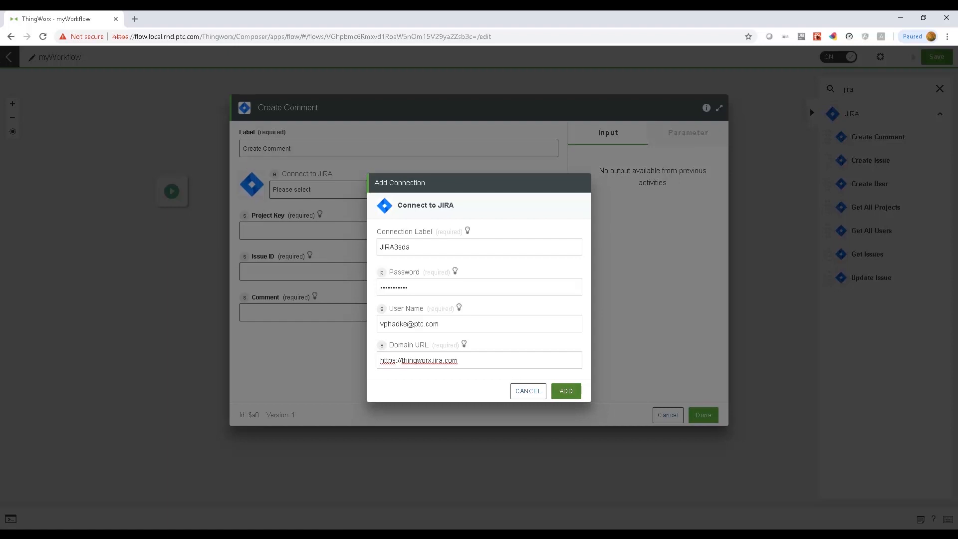
click(566, 391)
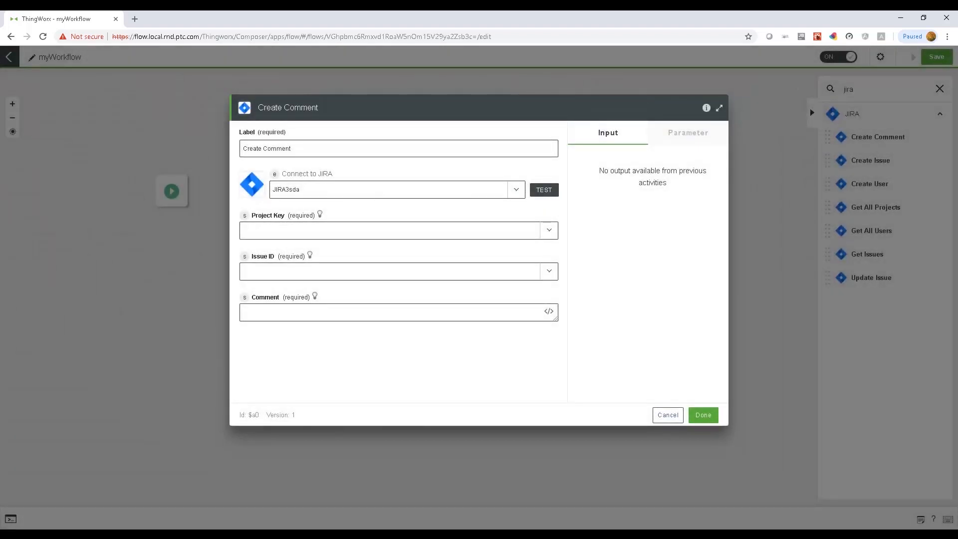
Step: Keep JIRA3sda as the selected connection and test it
click(517, 190)
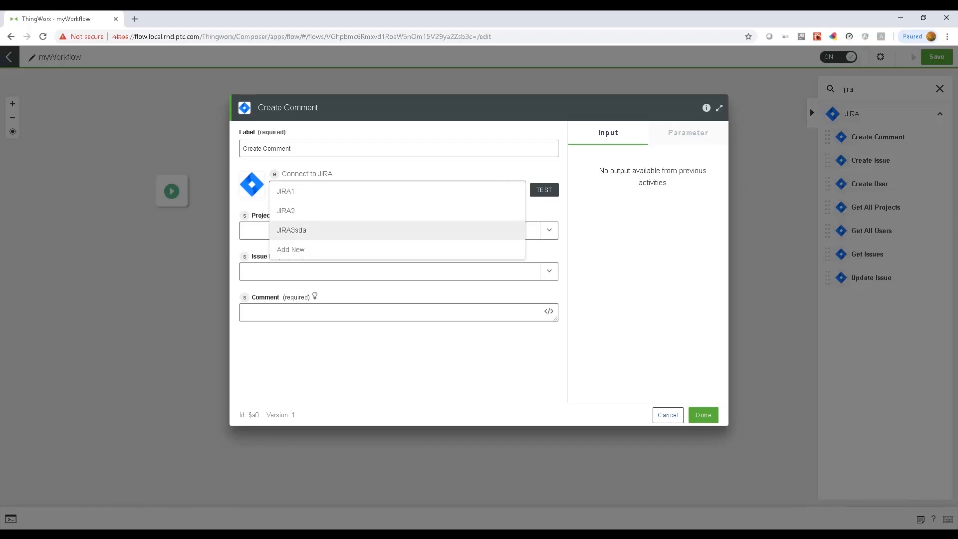
key(Escape)
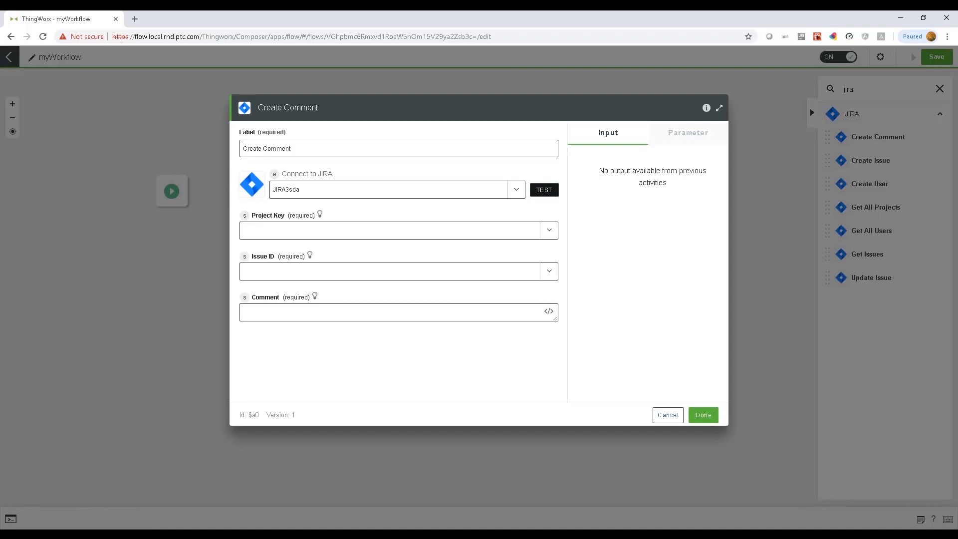
click(545, 190)
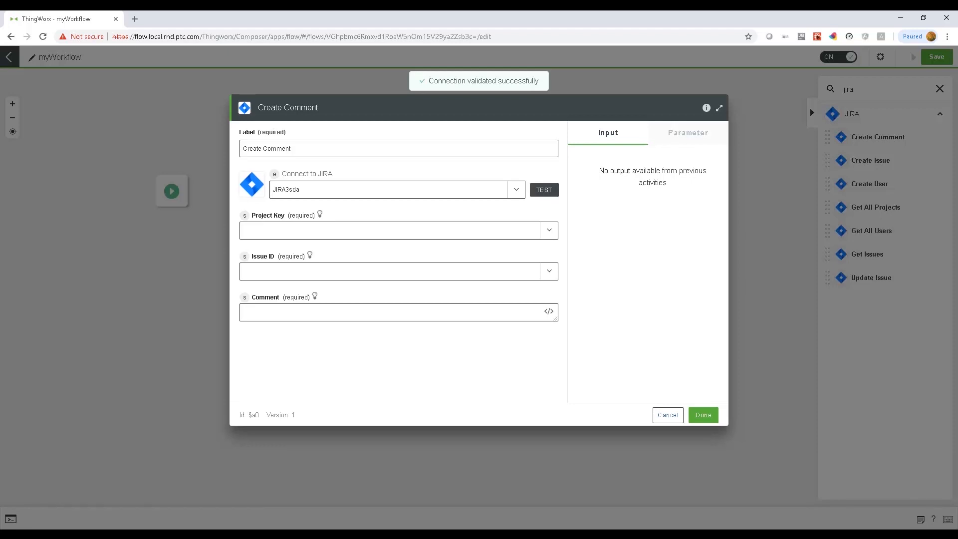
Step: Cancel a second Add Connection dialog and close the Create Comment settings
click(517, 190)
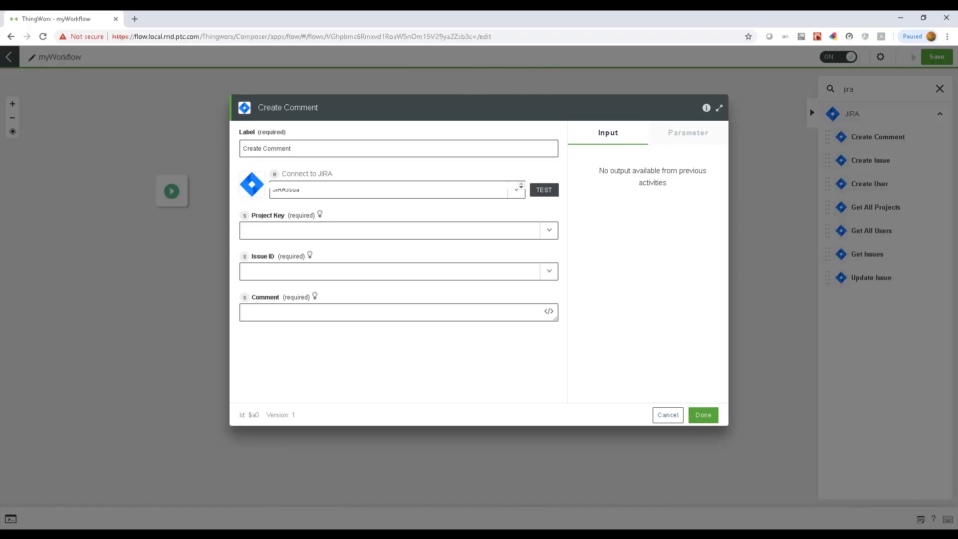
click(398, 250)
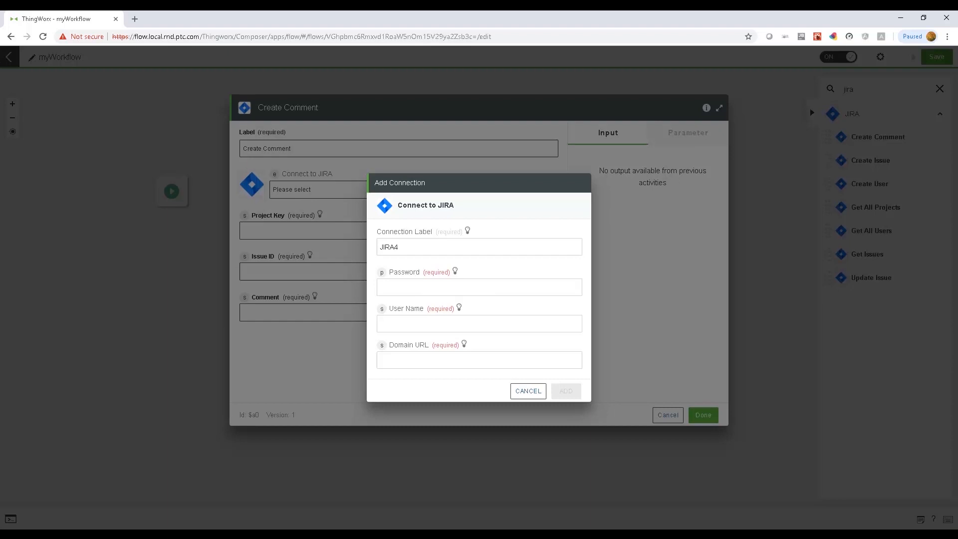
key(Escape)
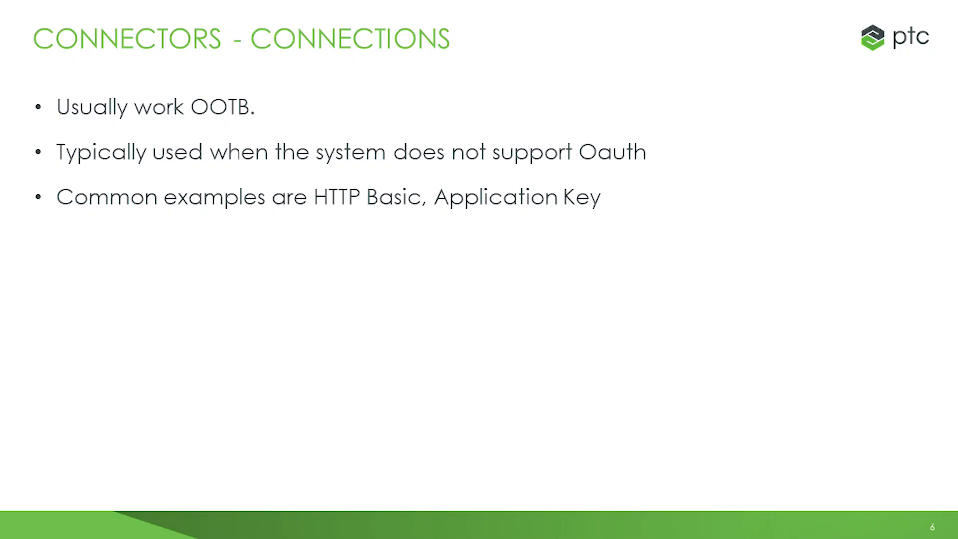
key(Right)
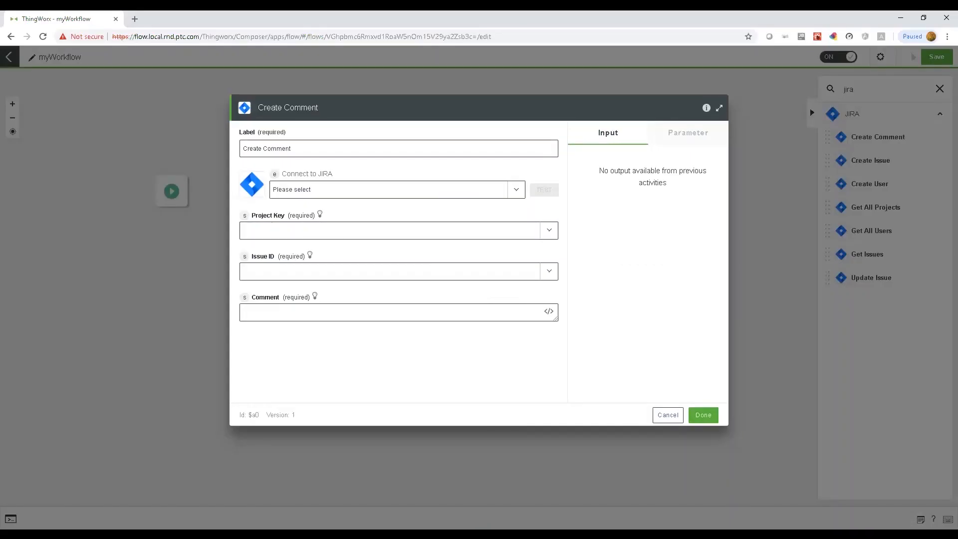
key(Escape)
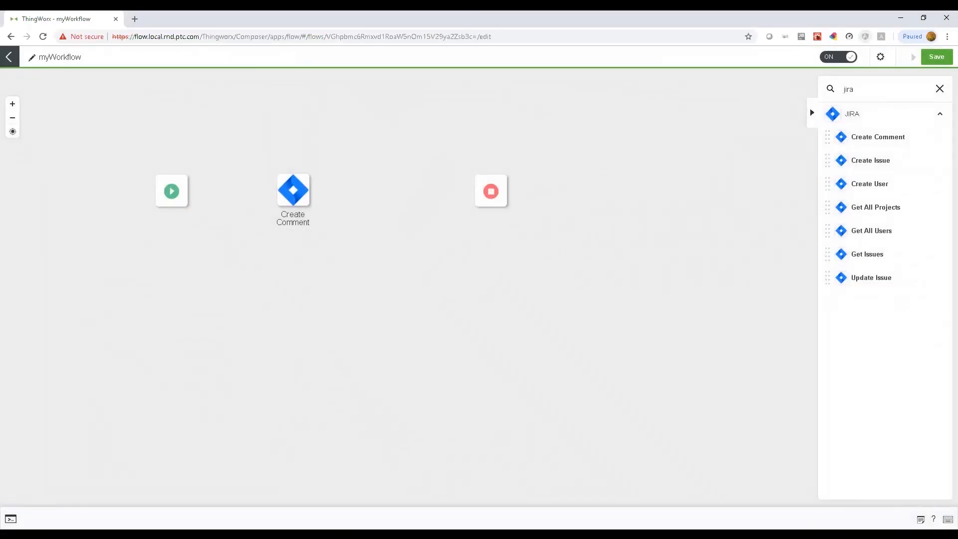
Step: Add Box Create Folder to the canvas, open its settings, and choose 'Add new Box login'
key(ctrl+a)
text(box)
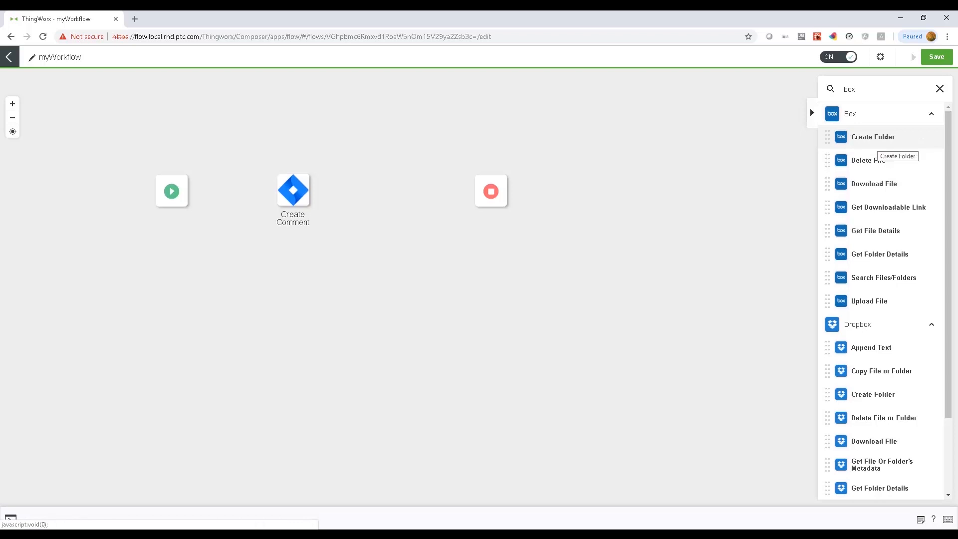
drag(873, 140, 363, 203)
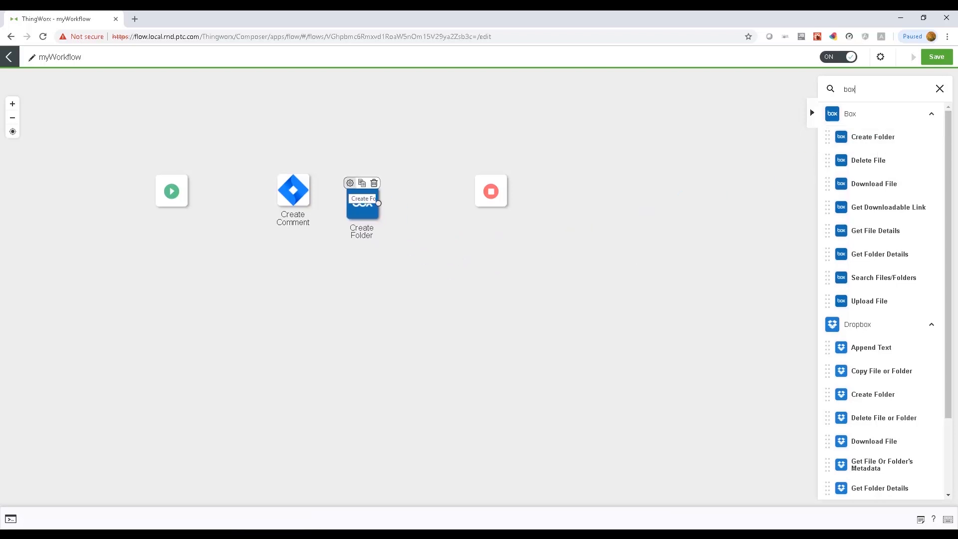
double_click(362, 203)
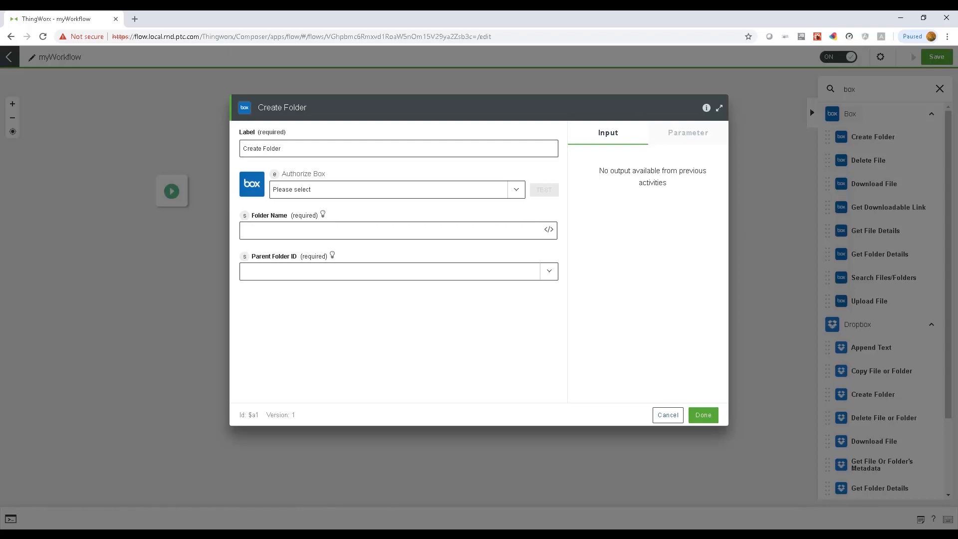
click(300, 190)
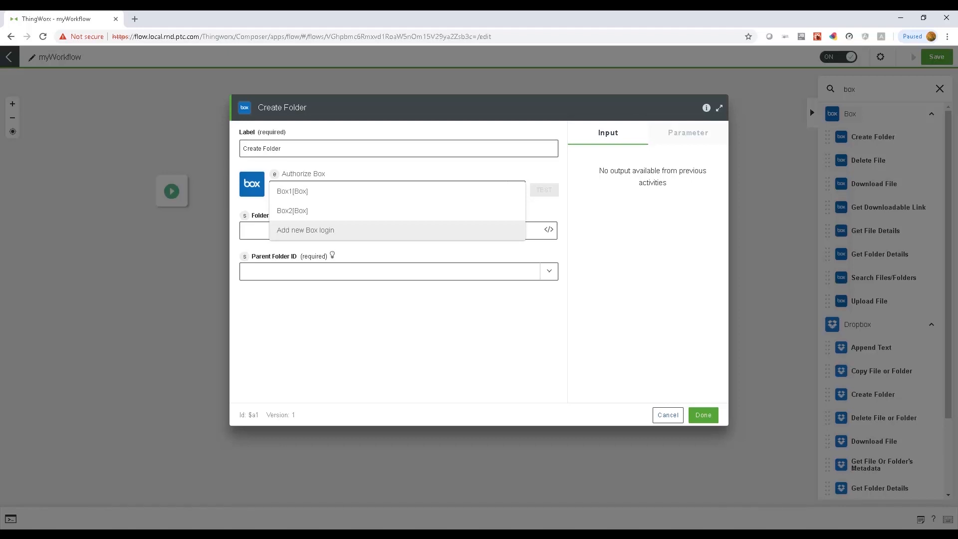
key(Return)
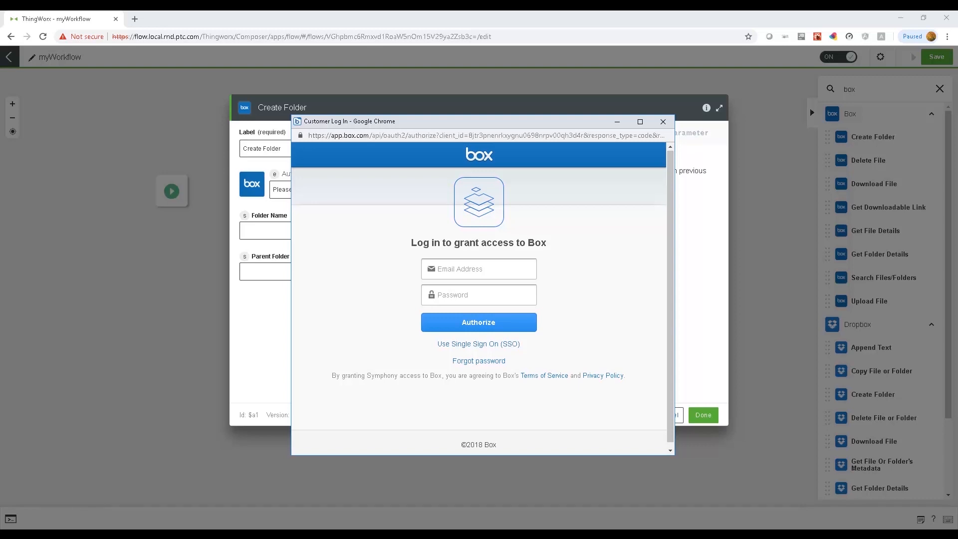
Step: Log in to Box with the saved e-mail address and the account password
key(Down)
key(Down)
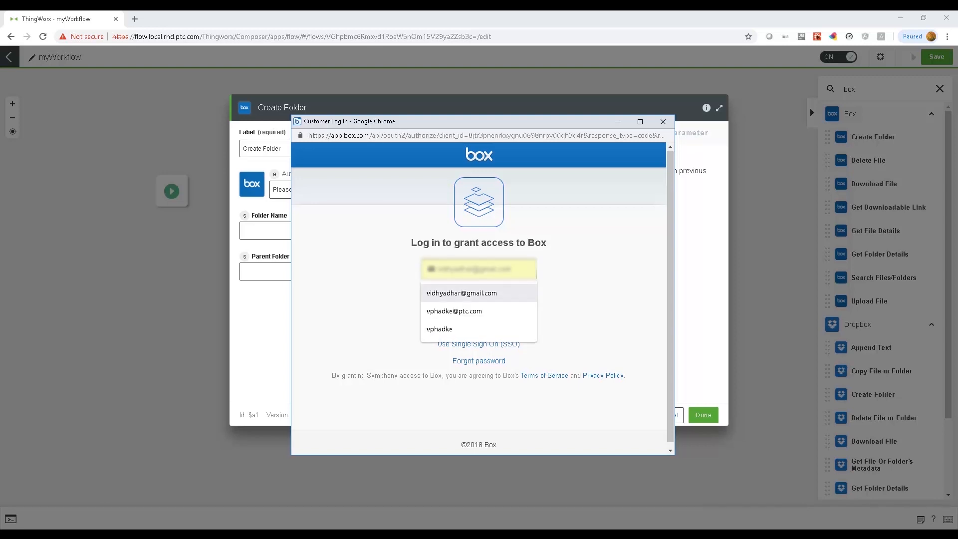
key(Return)
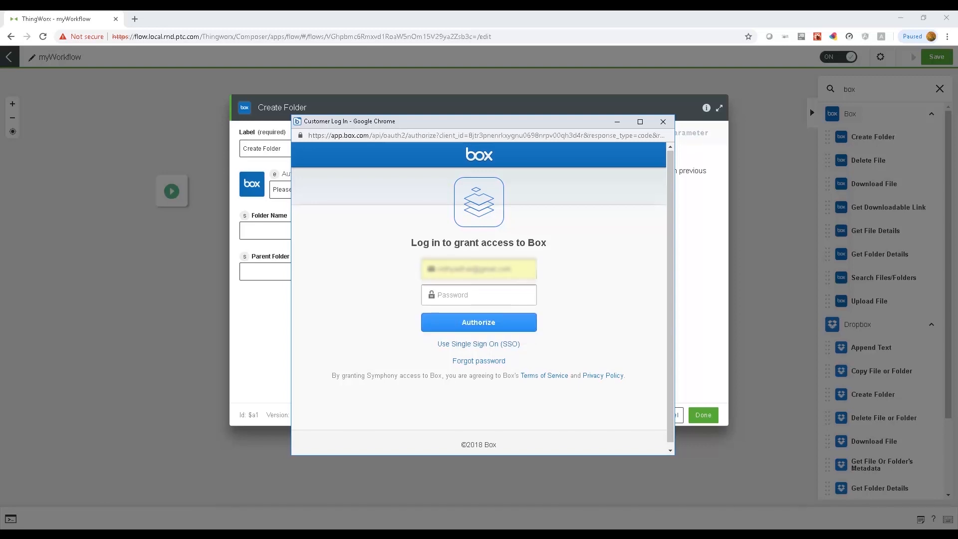
text(**********)
double_click(383, 375)
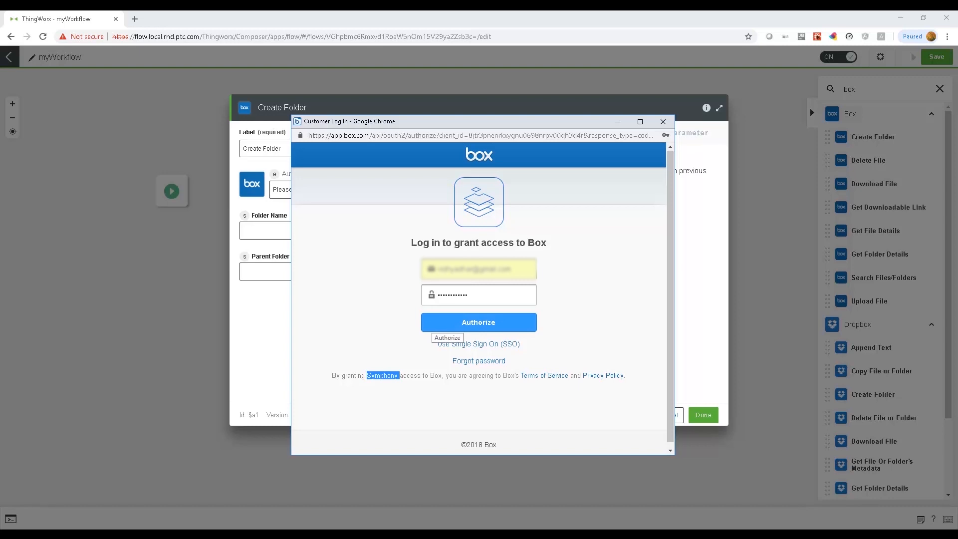
click(434, 323)
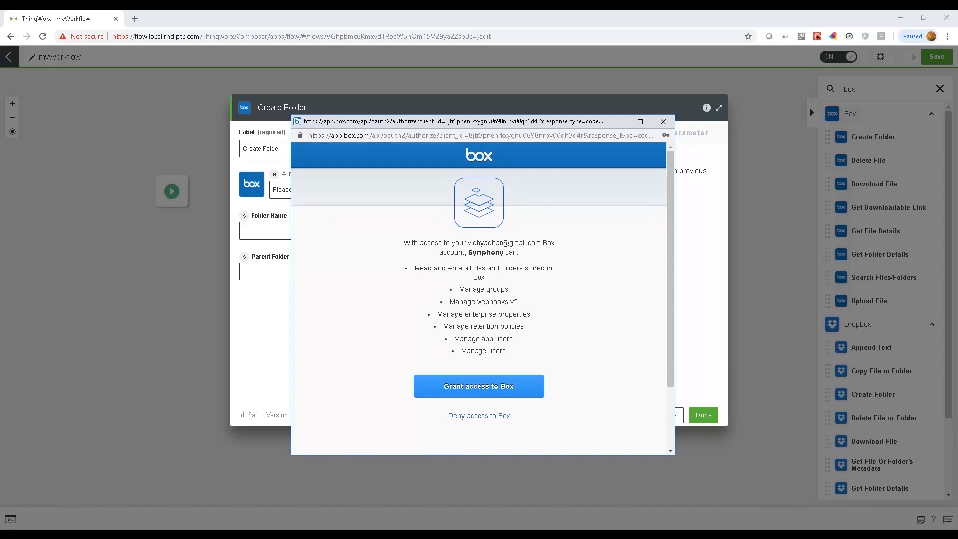
Step: Grant the app access to Box, then add the authorization labelled BoxNew
double_click(486, 252)
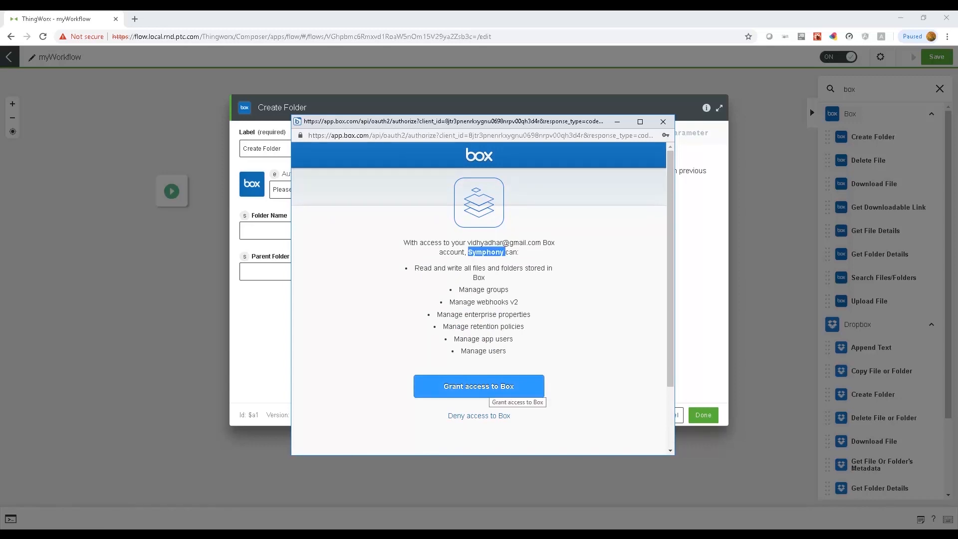
click(492, 391)
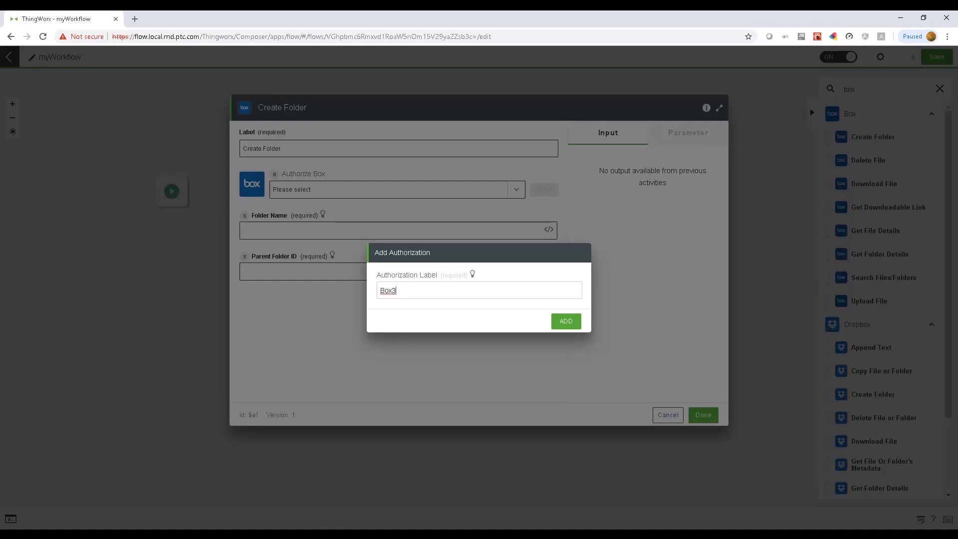
key(BackSpace)
text(New)
click(566, 321)
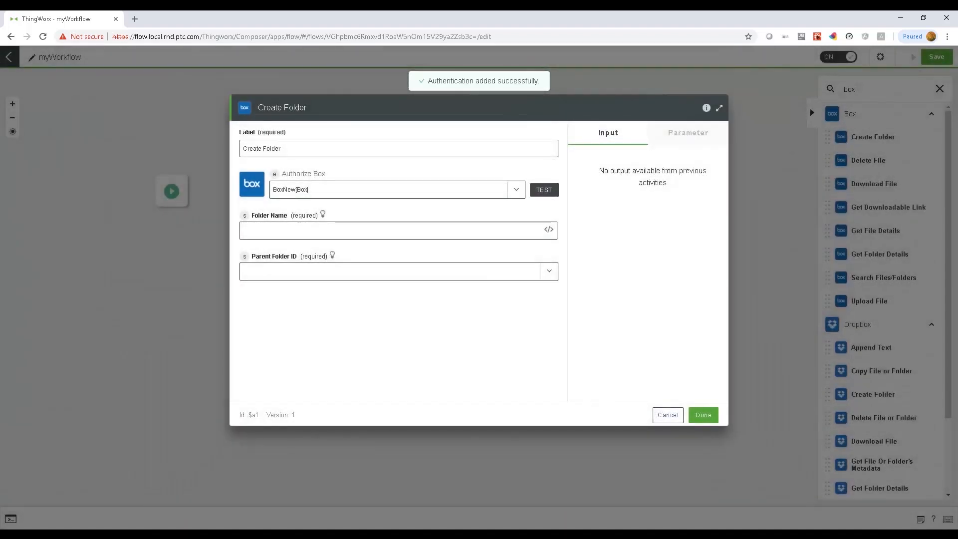